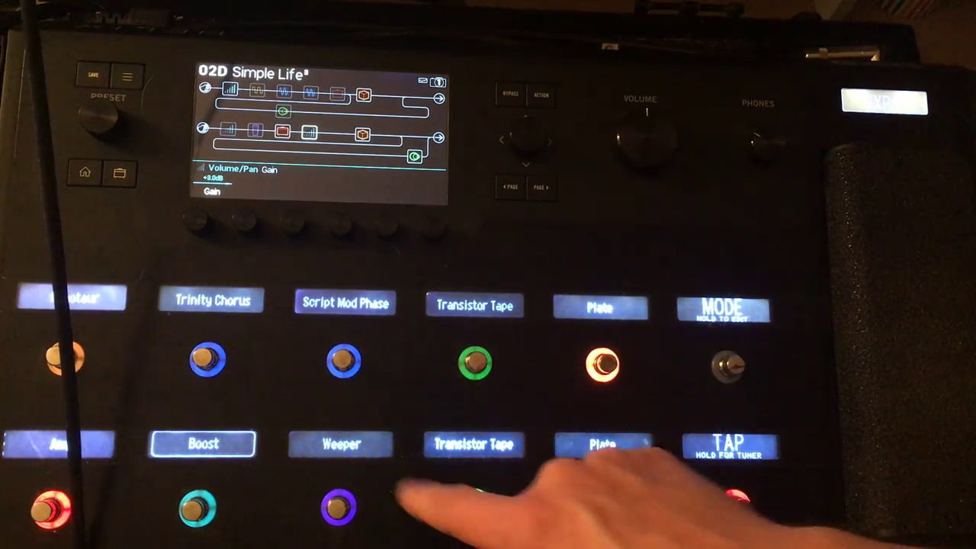
Toggle the Weeper wah in the Simple Life preset with its Helix footswitch
left_click(339, 507)
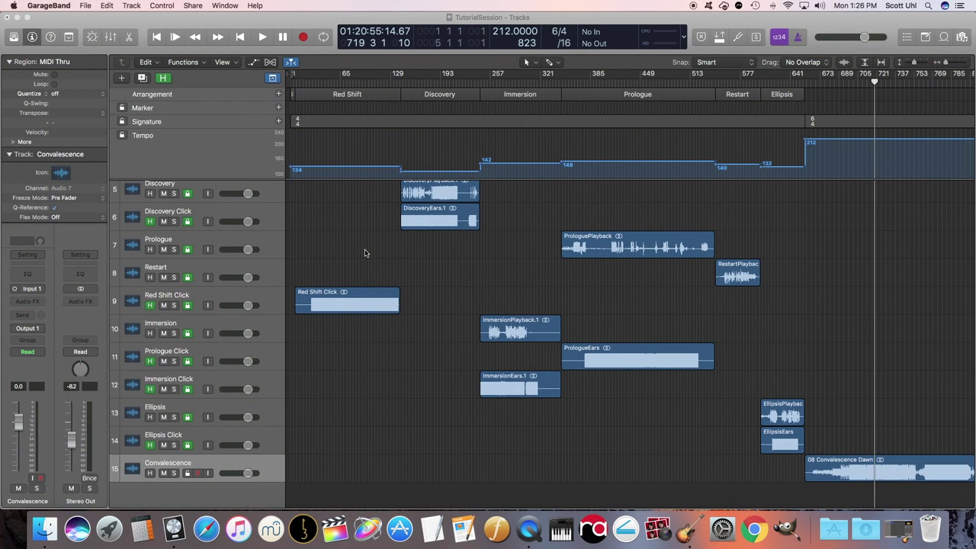
Create an External MIDI track (track 16) that outputs to the RA Thunderbolt T4
scroll(732, 403, "right", 3)
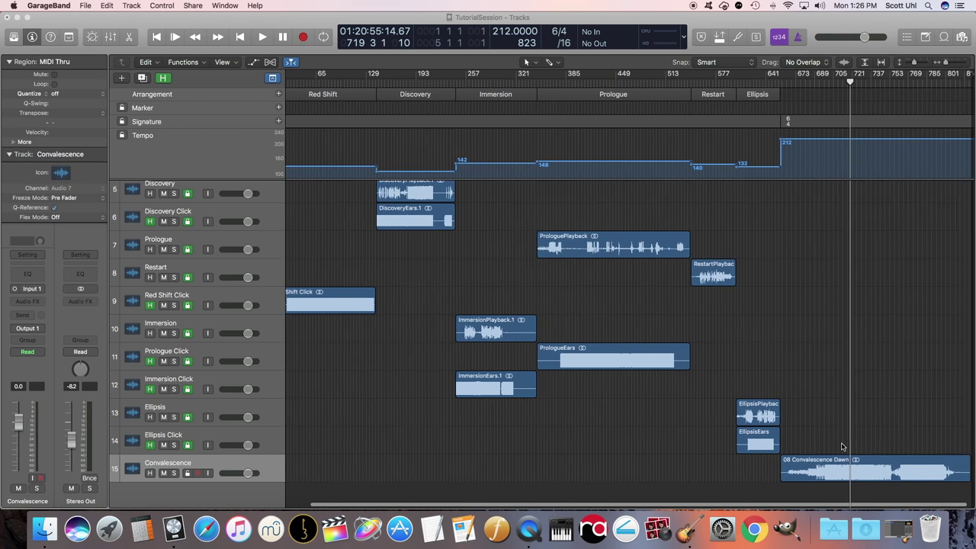
scroll(842, 447, "right", 1)
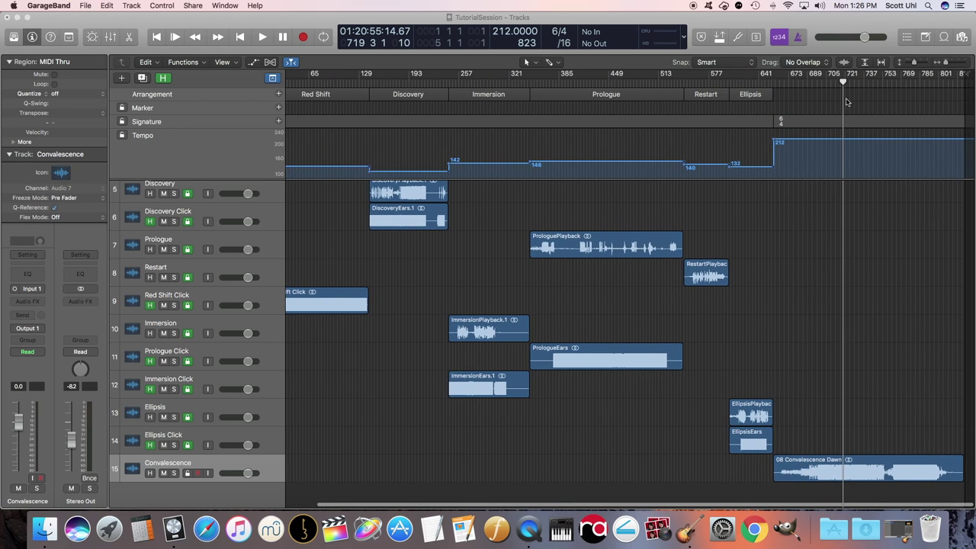
key("super+Right")
key("super+Down")
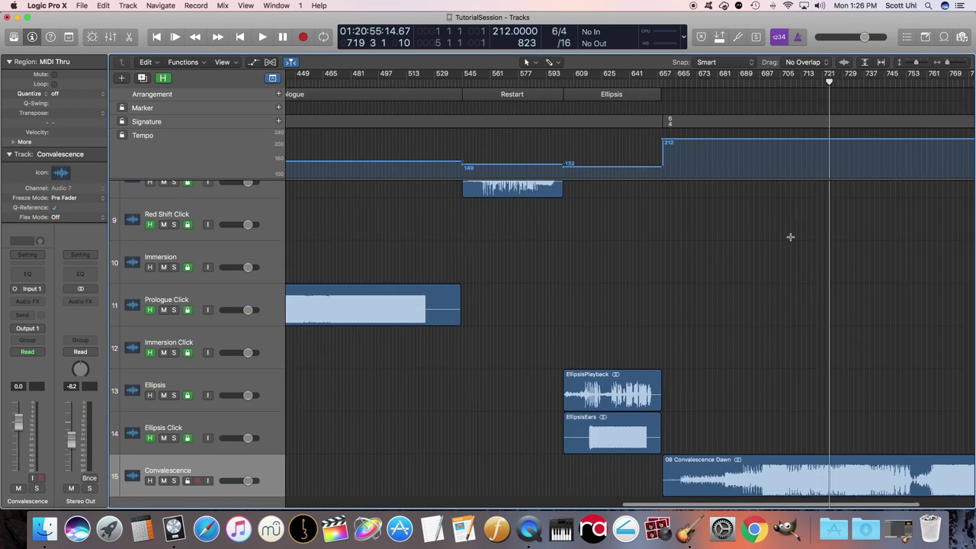
scroll(791, 236, "right", 5)
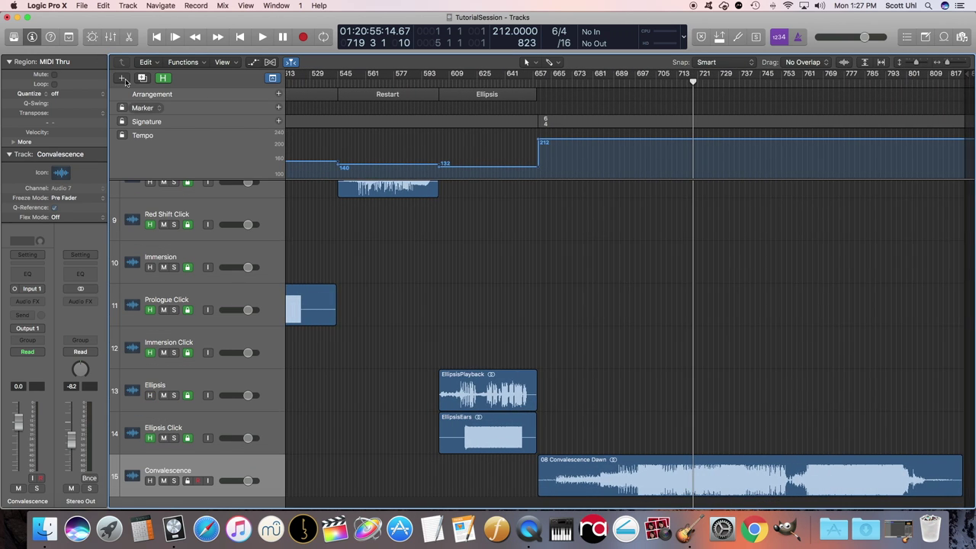
left_click(122, 78)
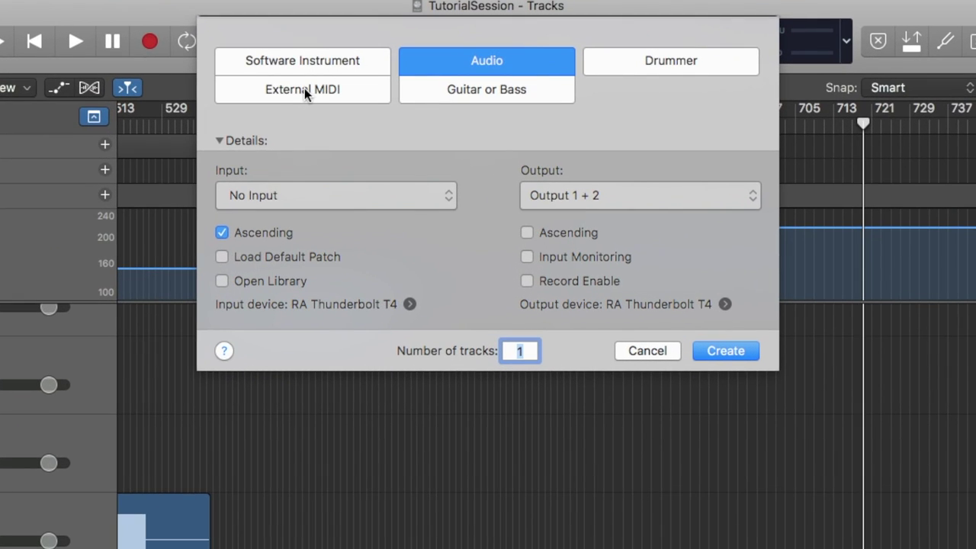
left_click(304, 89)
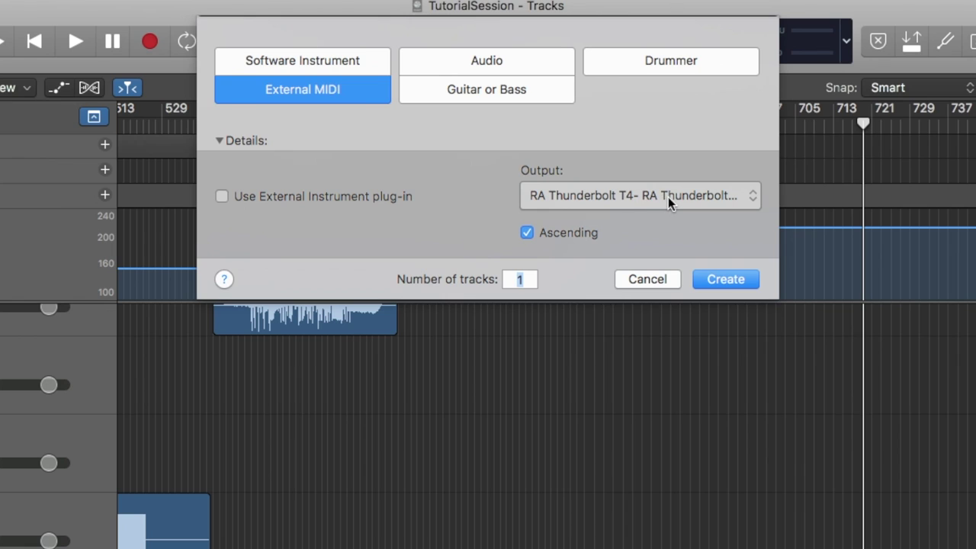
left_click(726, 278)
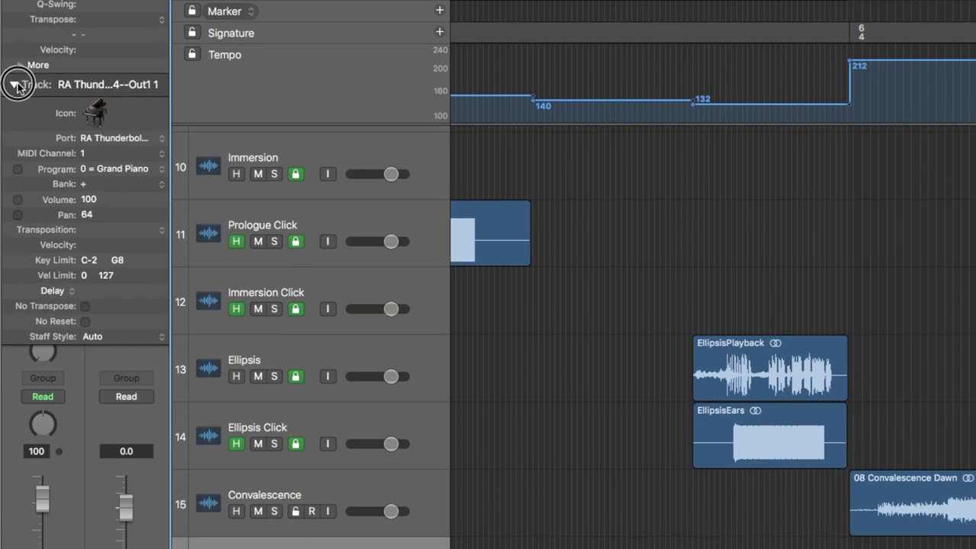
Set track 16's MIDI channel to 4 in the Track inspector
left_click(16, 84)
left_click(15, 84)
left_click(98, 153)
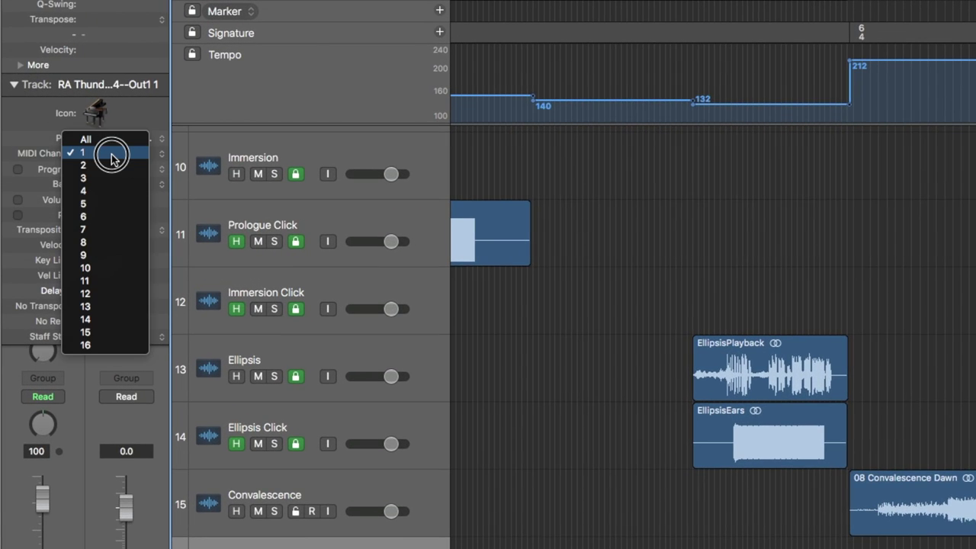
left_click(95, 191)
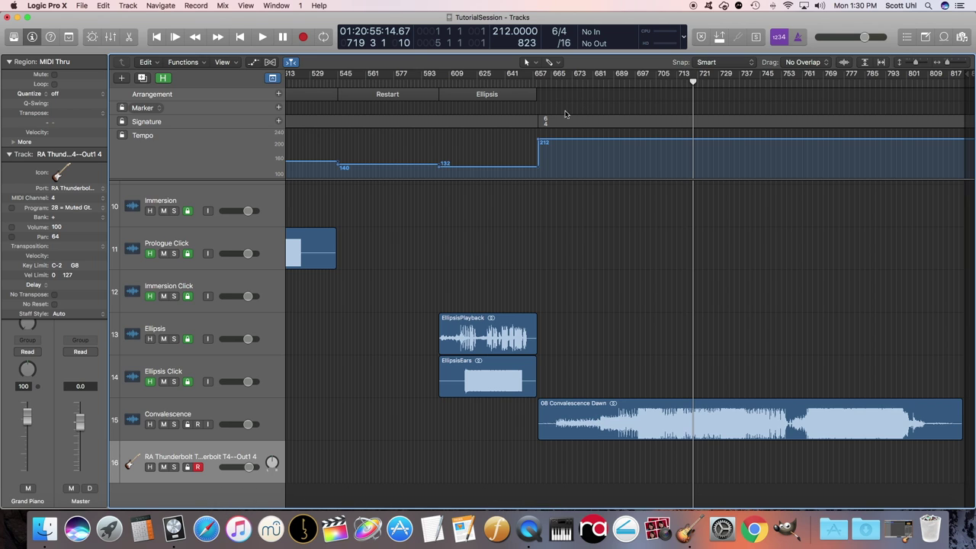
Create an empty track 16 region starting just before bar 660 and show its Event List
left_click(543, 83)
left_click_drag(946, 65, 953, 63)
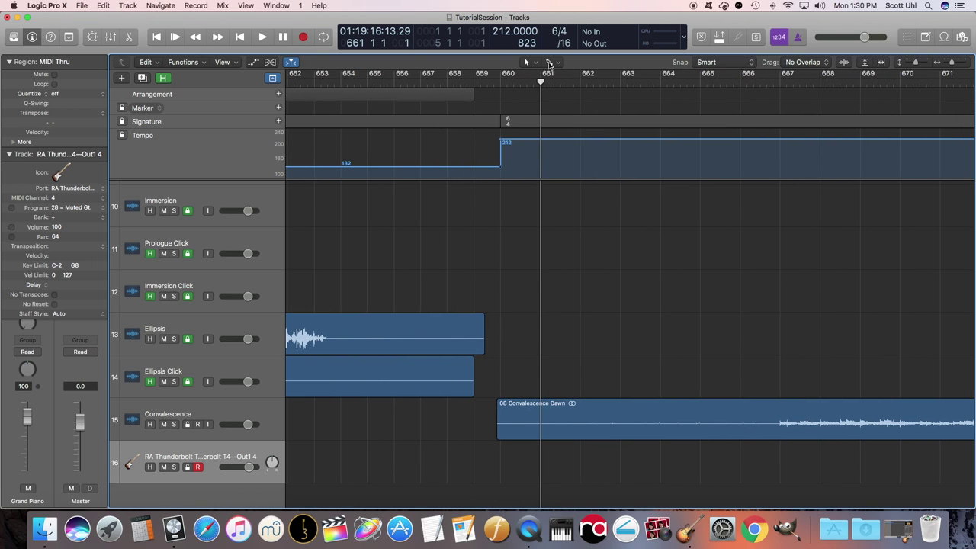
double_click(513, 464)
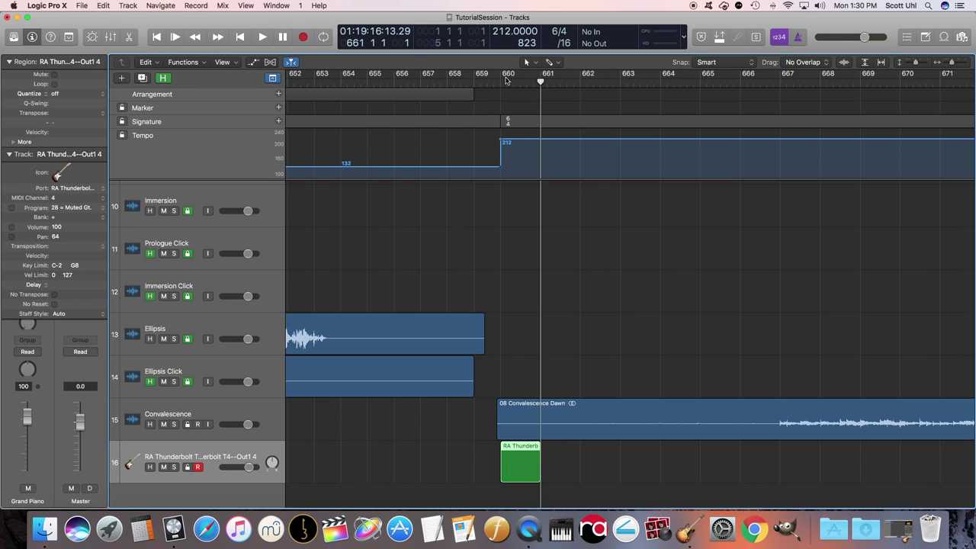
left_click(501, 81)
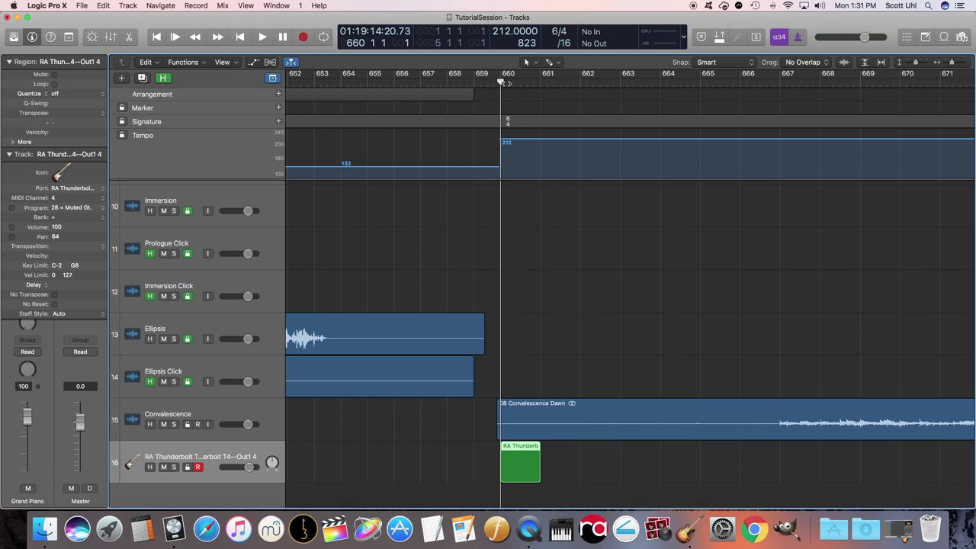
left_click_drag(501, 81, 507, 81)
left_click_drag(502, 461, 475, 462)
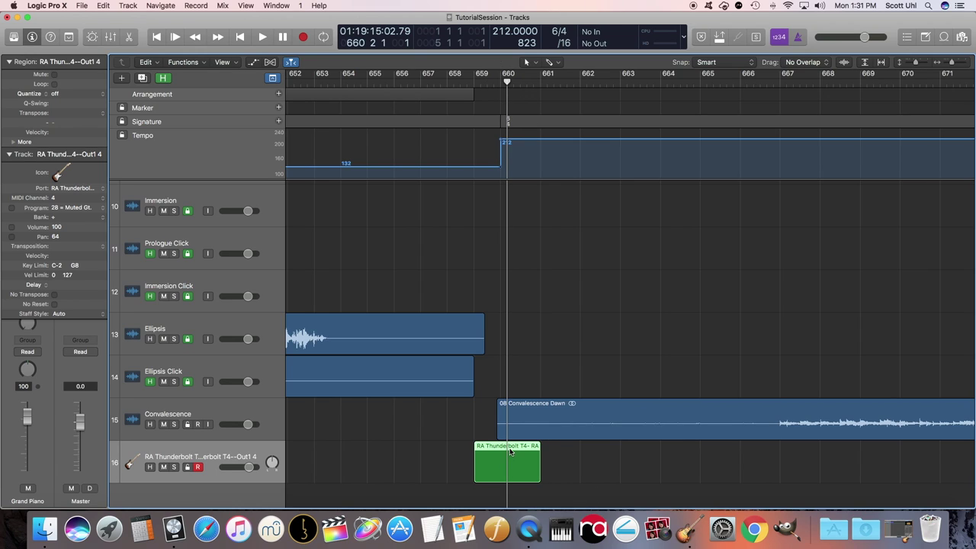
key("d")
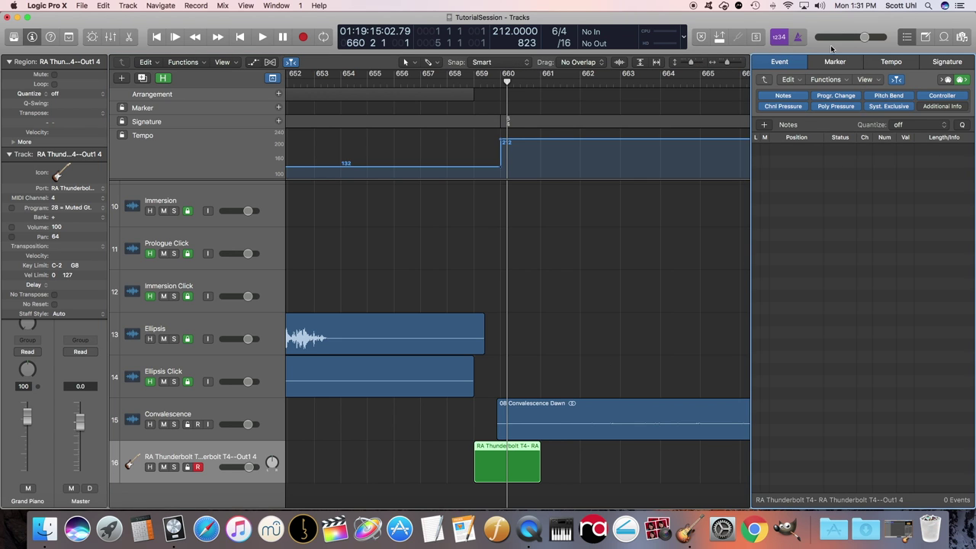
Add a Progr. Change event at 660 2 1 1 in the Event List
left_click(907, 36)
left_click(907, 37)
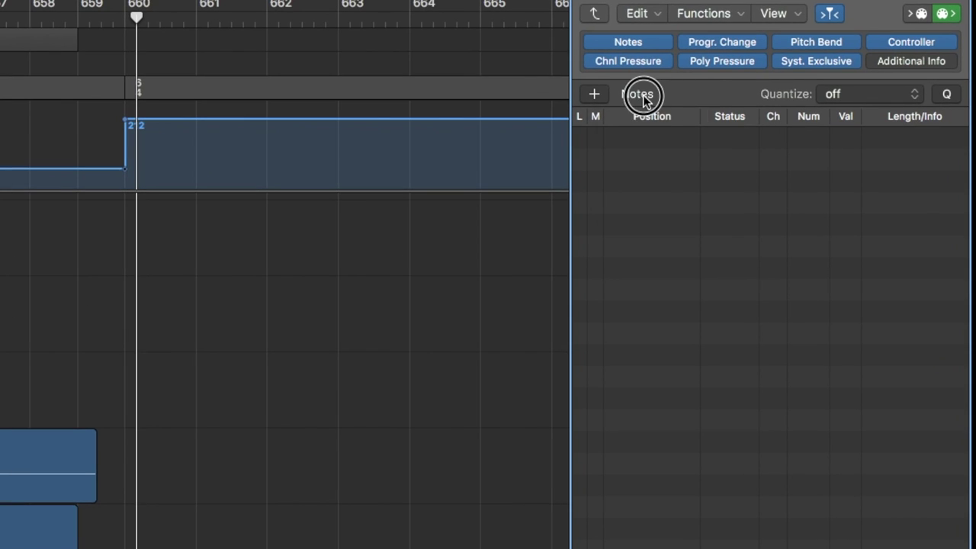
left_click(634, 94)
left_click(639, 107)
left_click(593, 95)
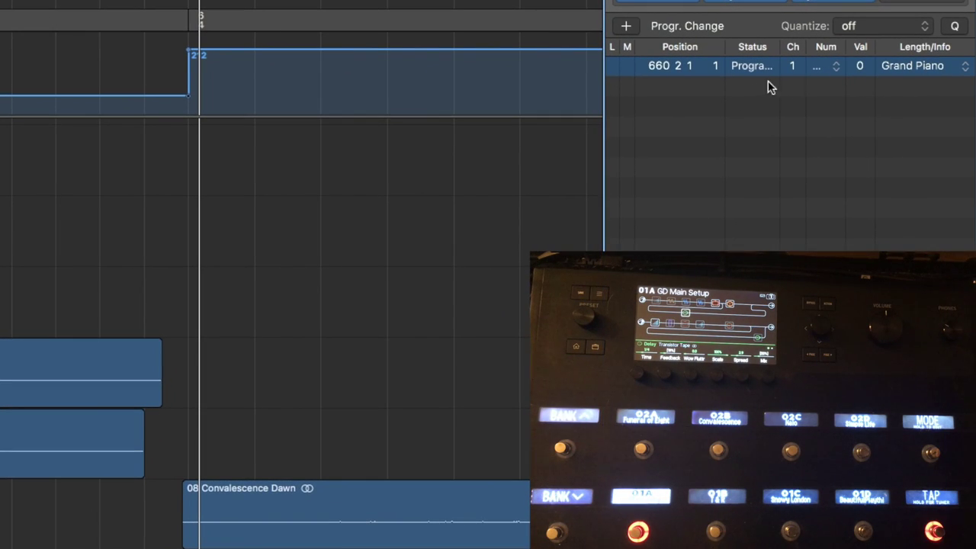
Set the program change number to 2 (ElectricGrand) for Helix preset 01C Snowy London
left_click(834, 68)
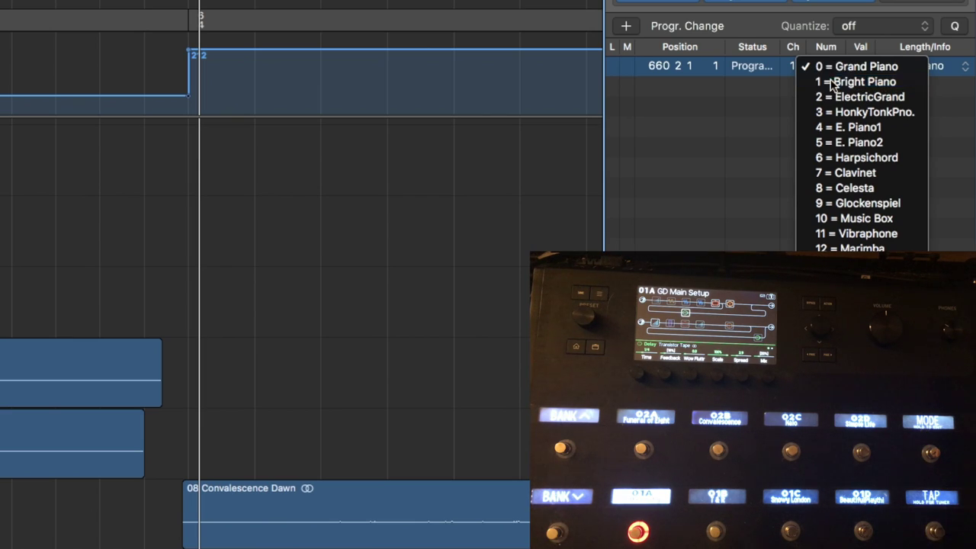
left_click(832, 83)
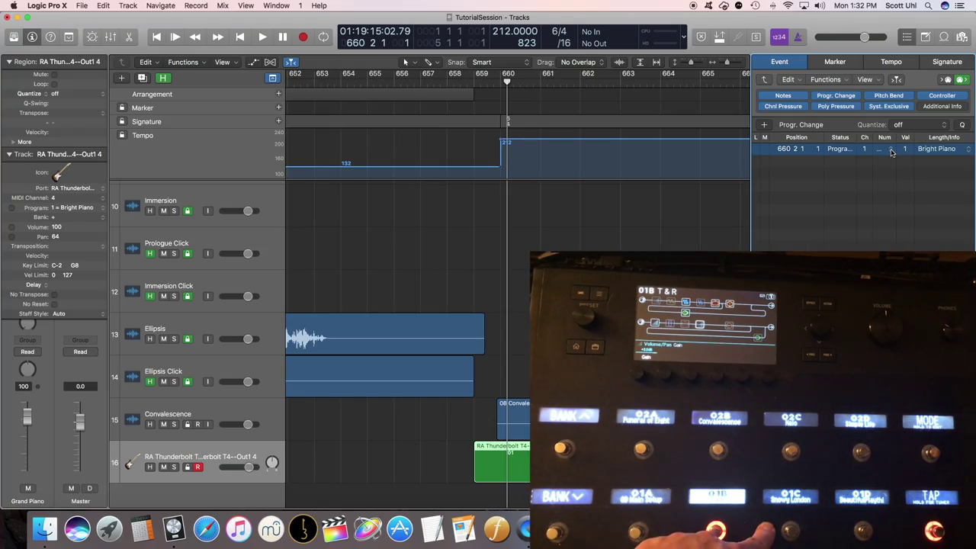
left_click(832, 73)
left_click(888, 161)
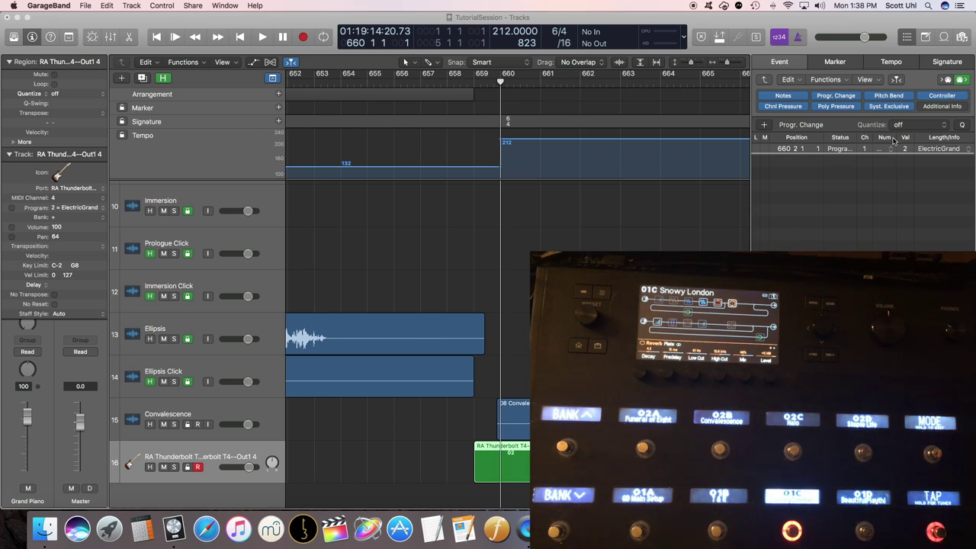
Change the program change number to 5 (E. Piano2)
left_click(891, 149)
left_click(890, 149)
left_click(892, 198)
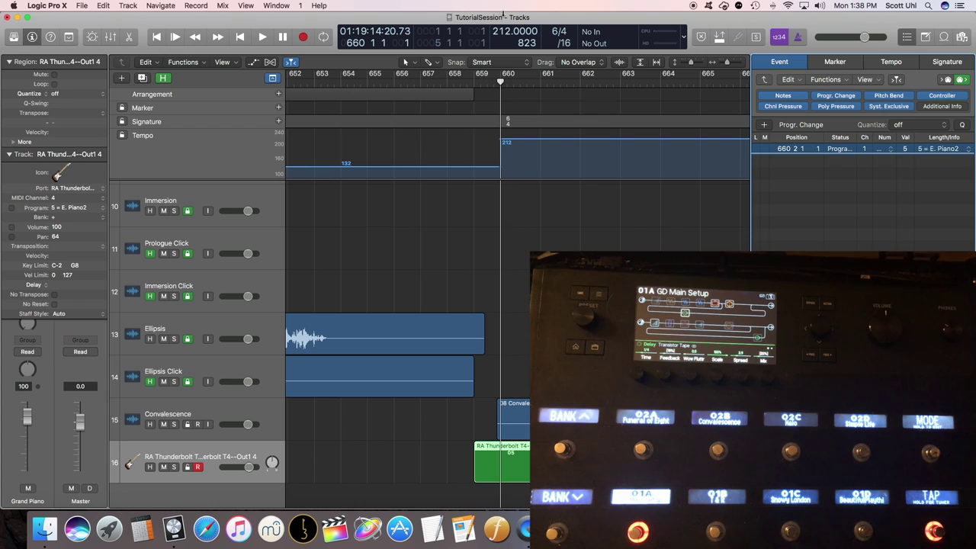
Play from bar 659 through the event so the Helix loads 02B Convalescence
left_click(474, 87)
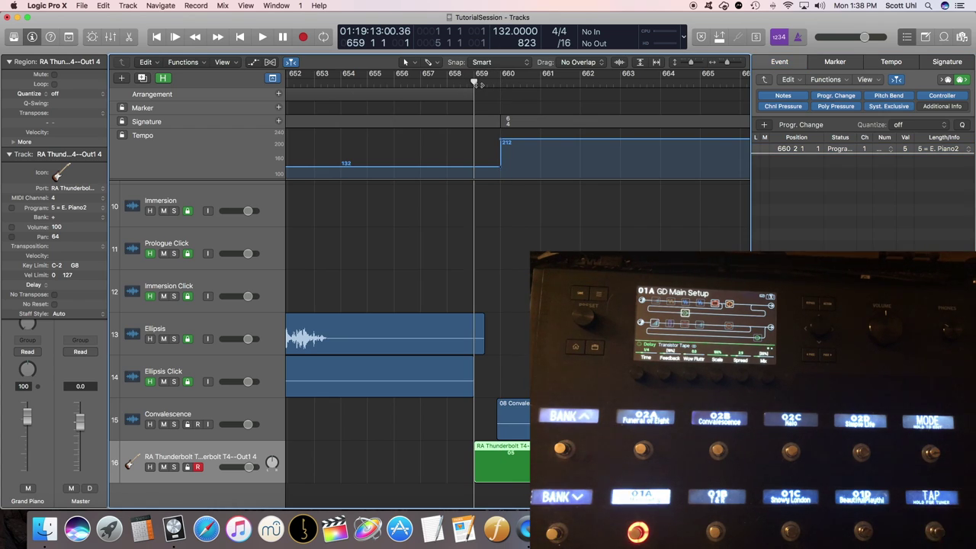
key("space")
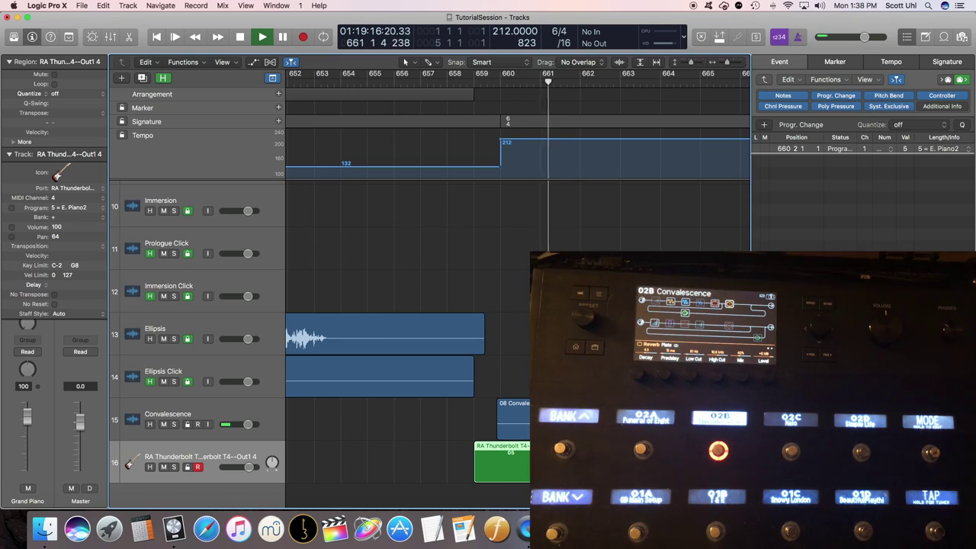
key("space")
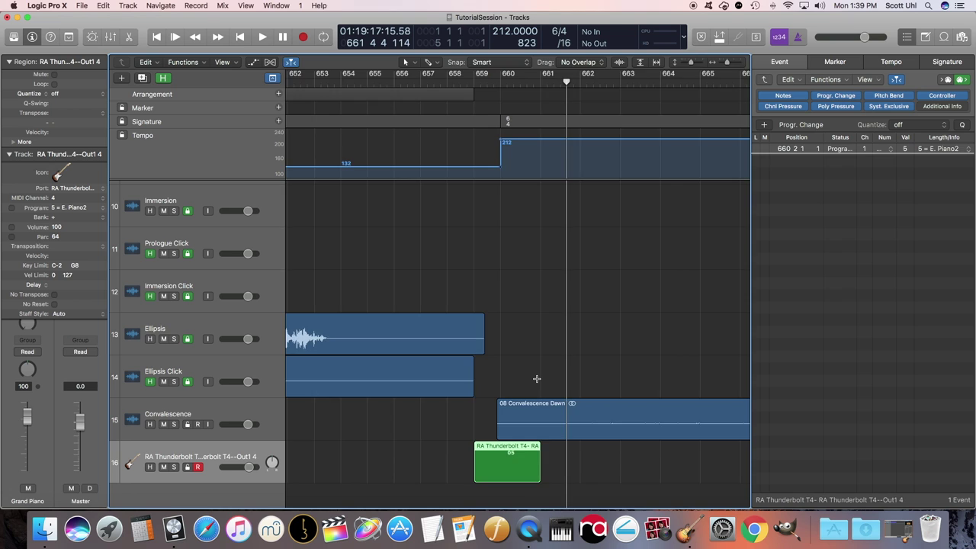
Move to bar 699 and briefly play from about bar 697 to check the spot
scroll(536, 379, "right", 10)
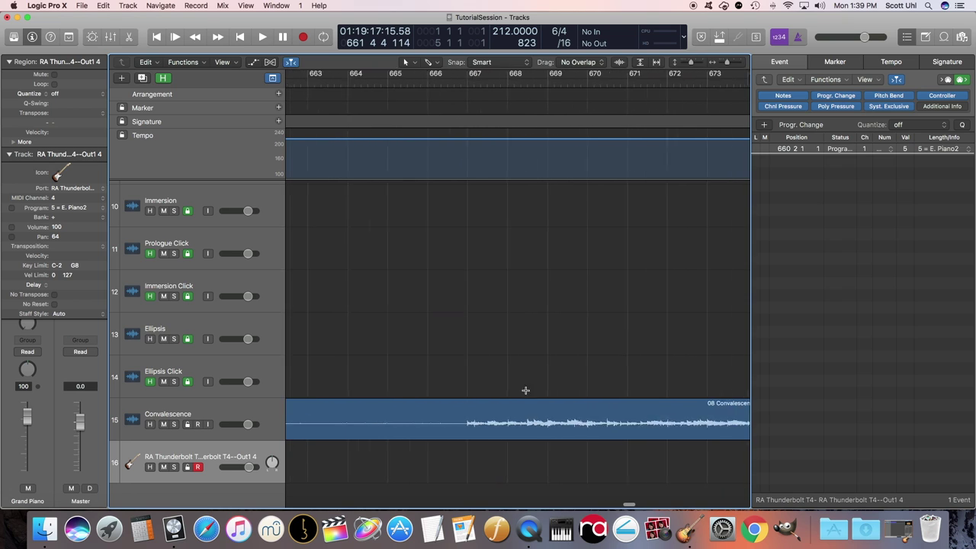
scroll(450, 438, "right", 15)
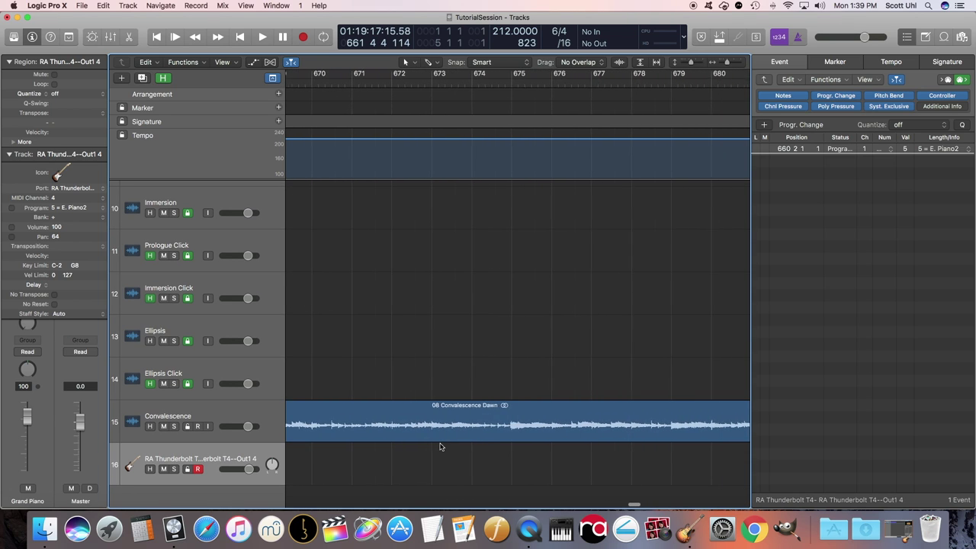
scroll(467, 431, "right", 4)
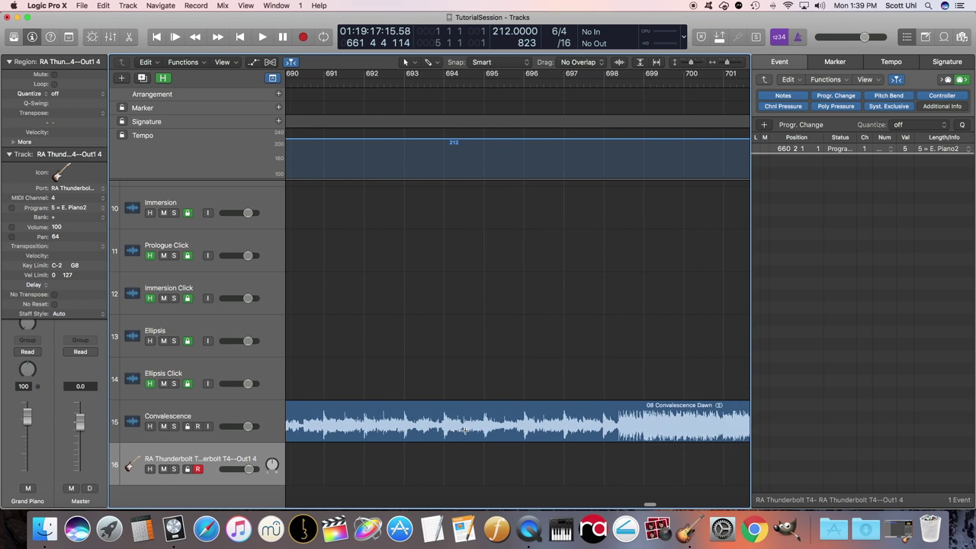
left_click(536, 79)
key("space")
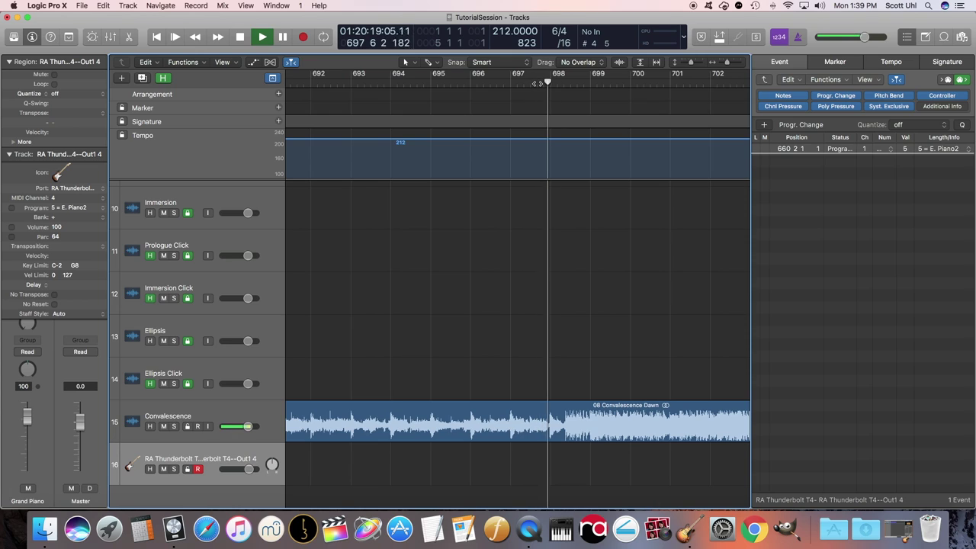
key("space")
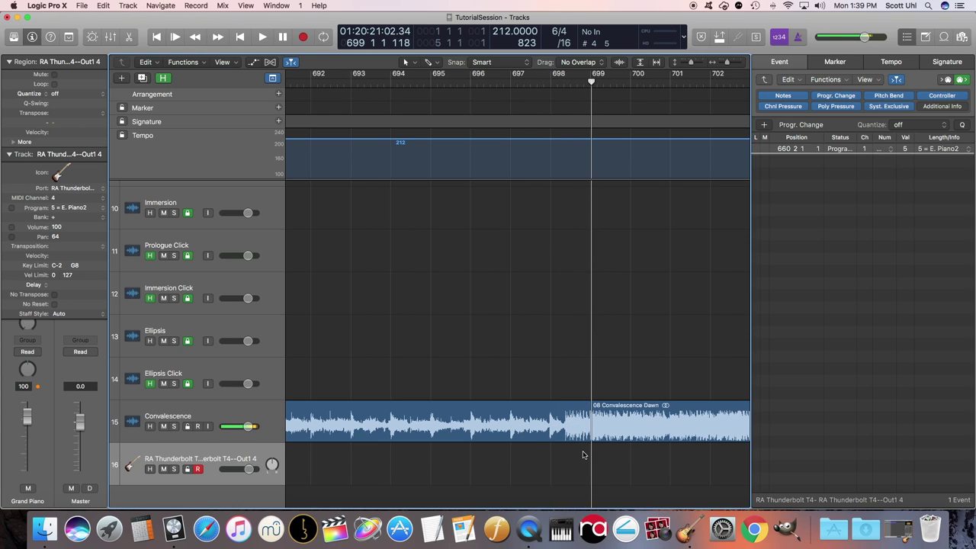
scroll(613, 427, "down", 1)
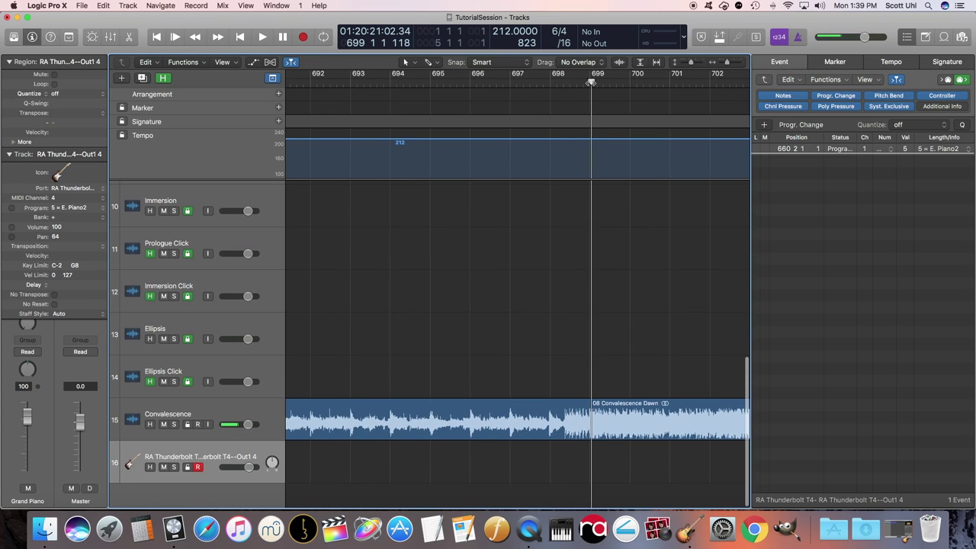
Create a track 16 region at bar 699, extend it earlier, and add a Volume controller event
left_click(599, 470, "super")
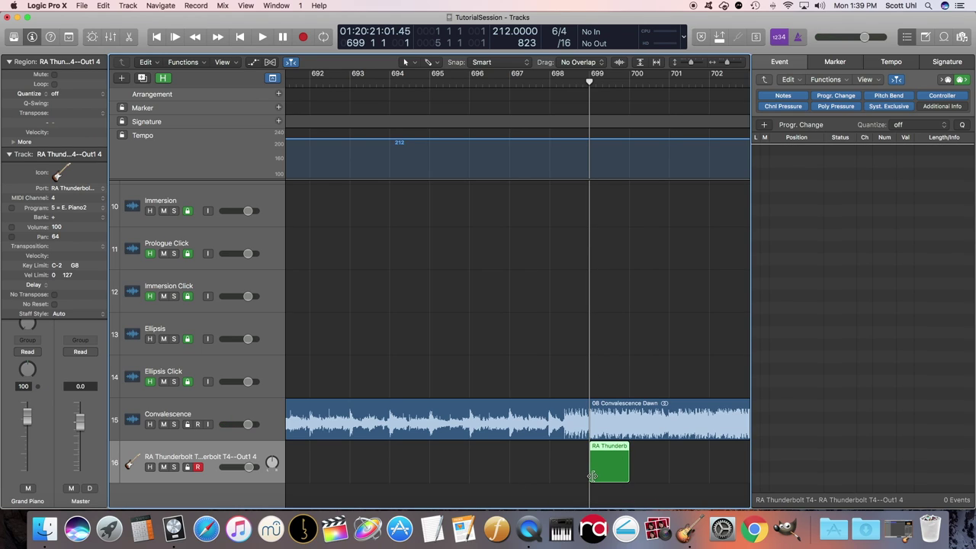
left_click_drag(589, 477, 549, 476)
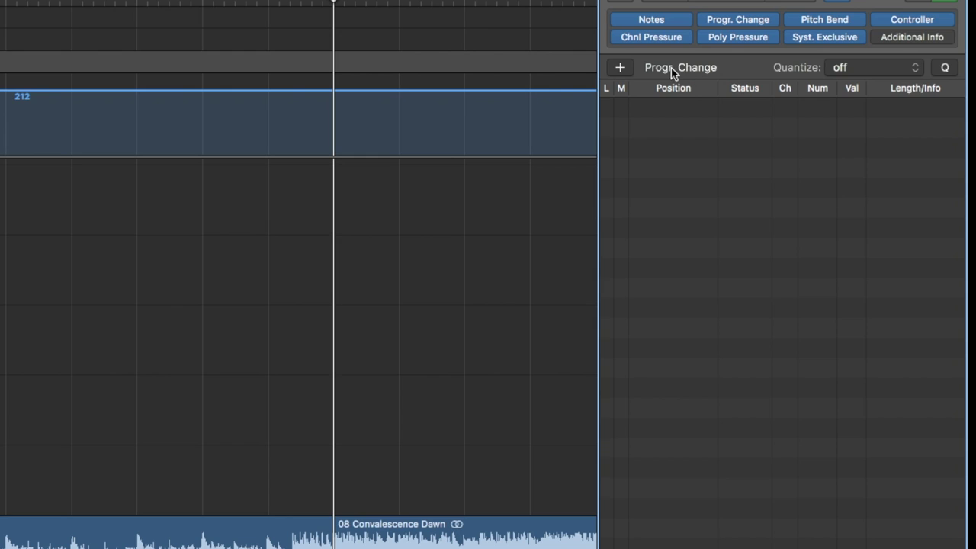
left_click(671, 67)
left_click(668, 94)
left_click(619, 68)
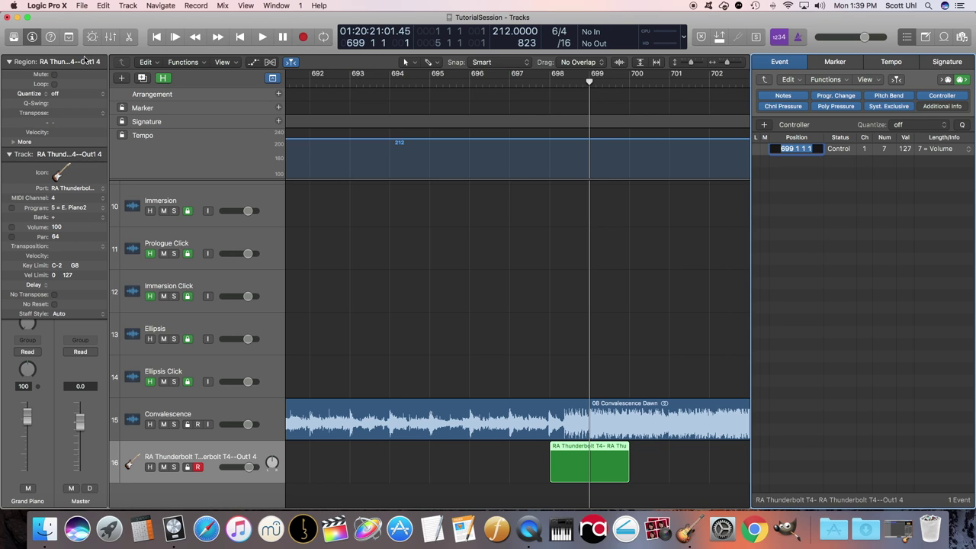
left_click_drag(69, 21, 272, 21)
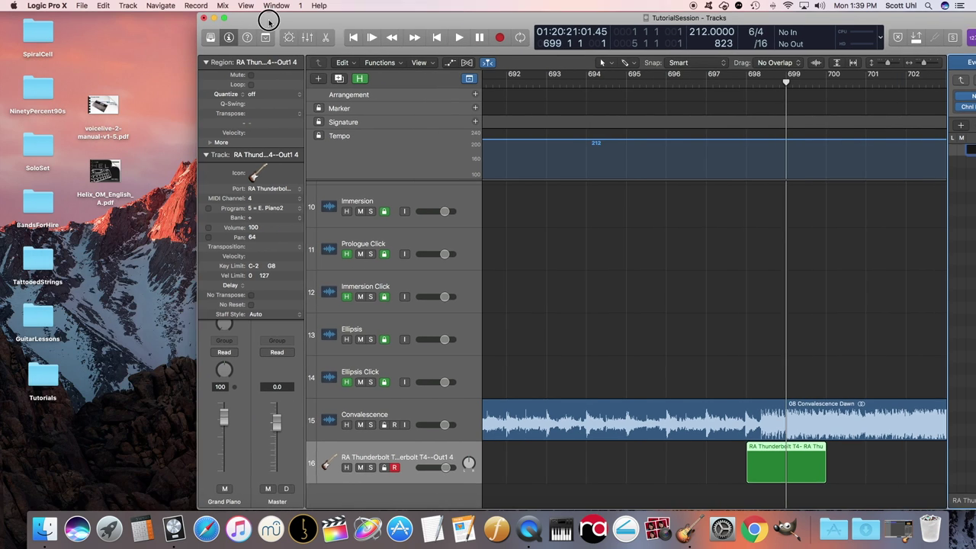
double_click(105, 174)
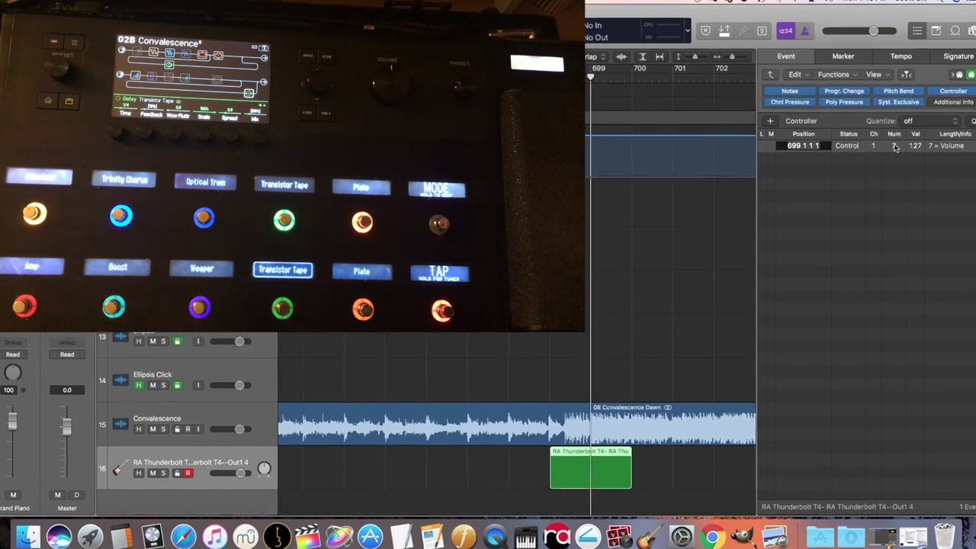
Change the bar 699 event to controller 54, value 127, and play past it
left_click_drag(897, 145, 897, 136)
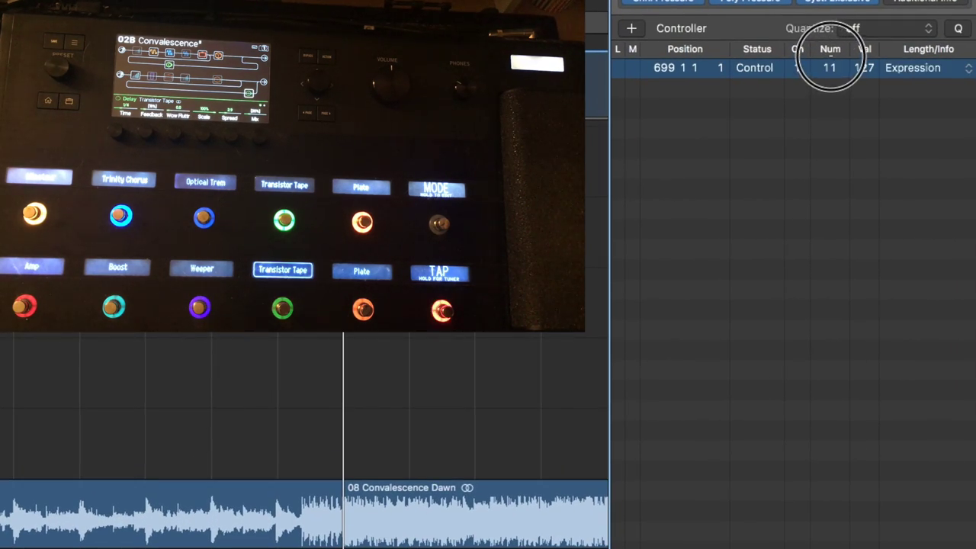
left_click_drag(830, 55, 817, 0)
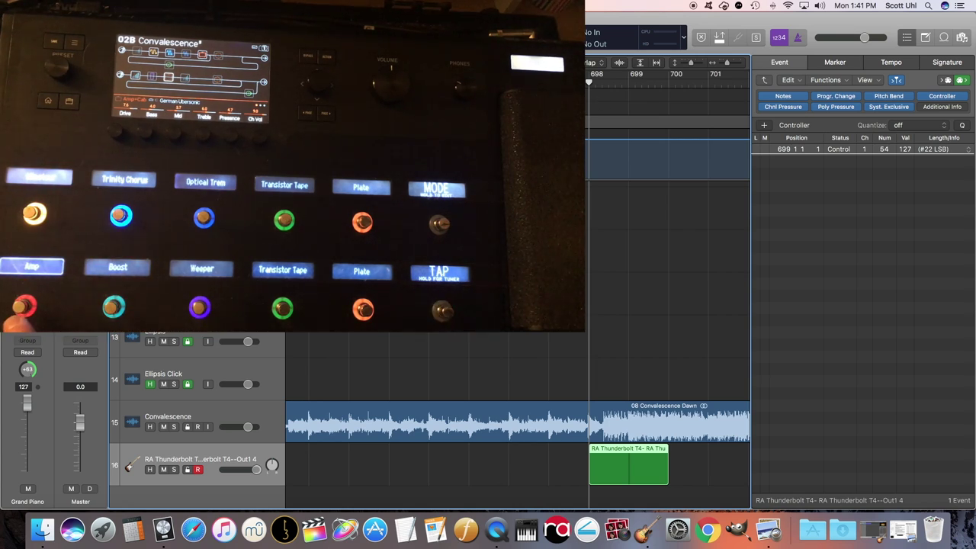
key("space")
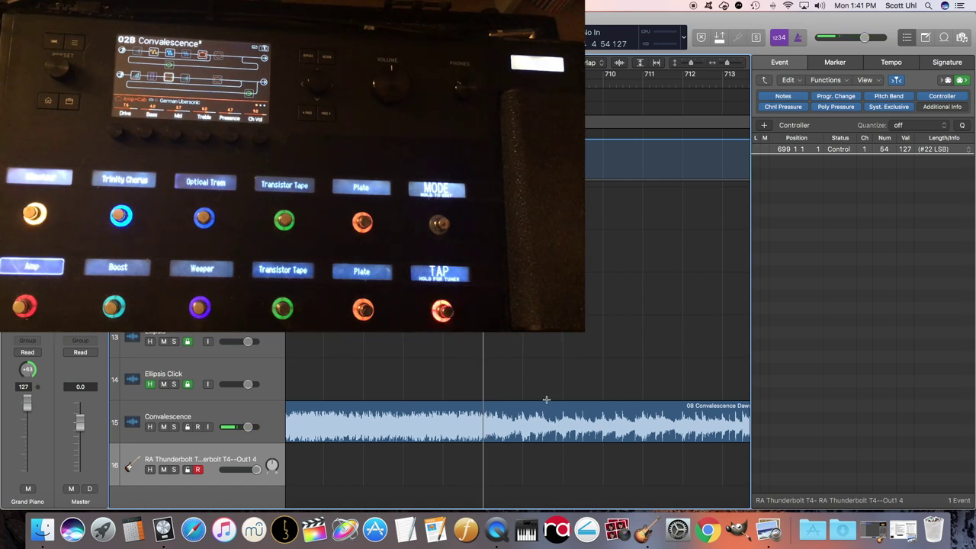
Create a new empty MIDI region on track 16, extending its start earlier
double_click(486, 469)
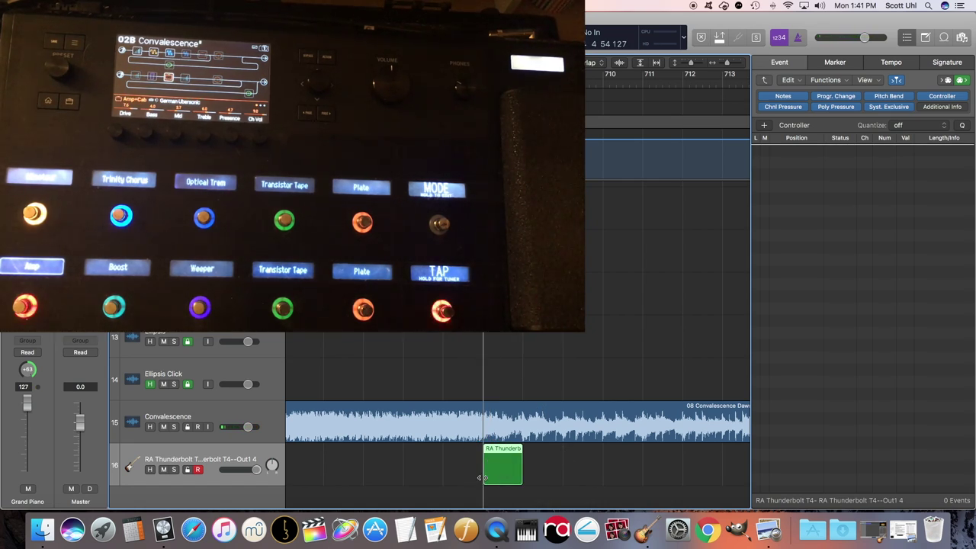
left_click_drag(481, 477, 447, 473)
key("d")
key("d")
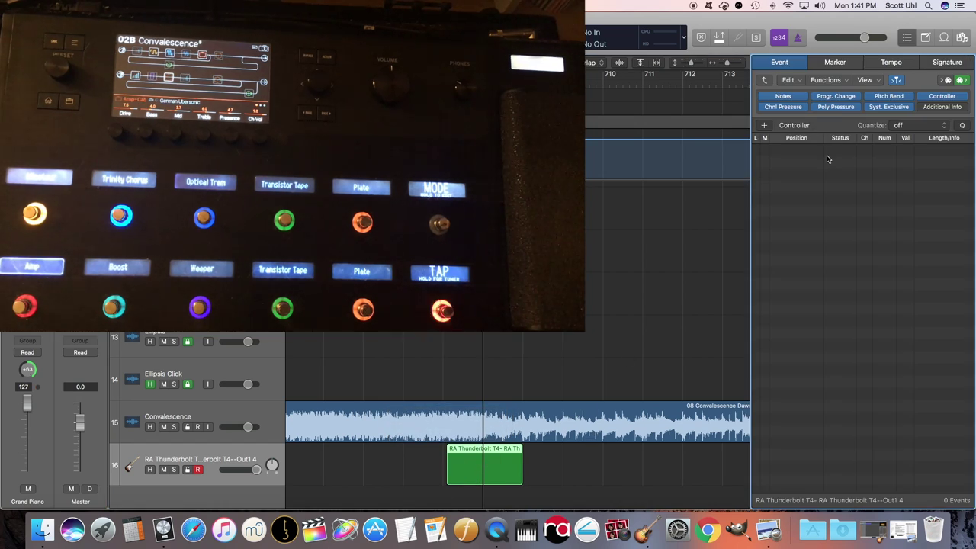
Add a controller 54 event at bar 707 and lower its value to about 25
left_click(764, 125)
left_click(885, 149)
left_click(812, 160)
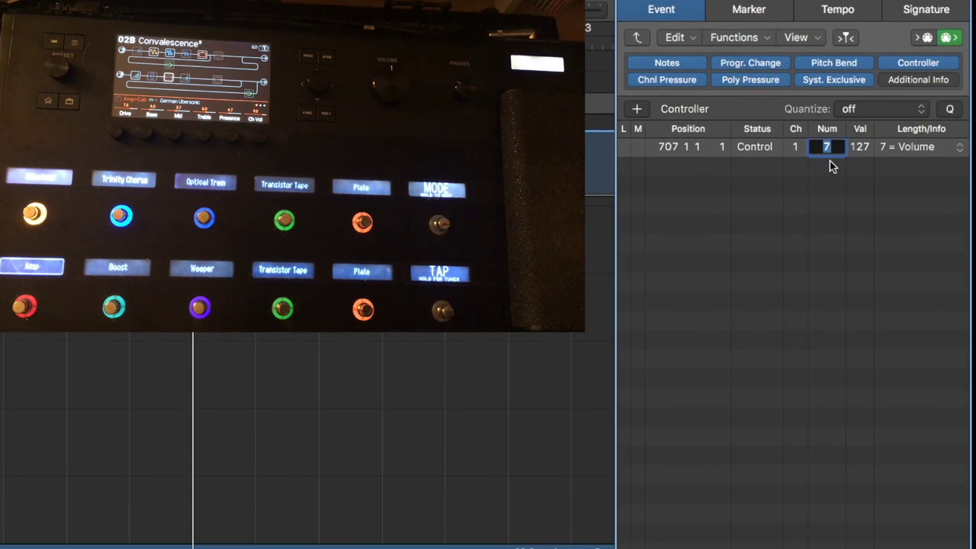
type("54")
key("Return")
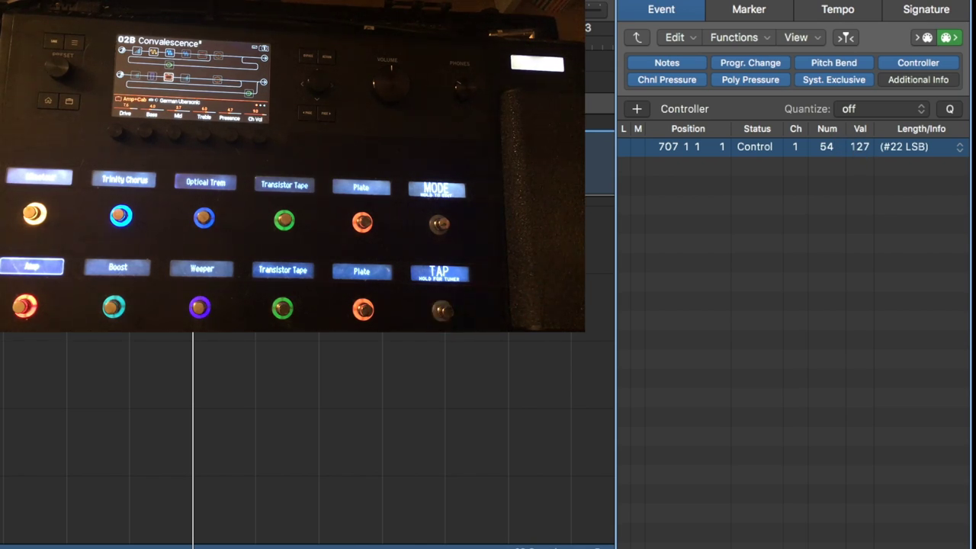
left_click_drag(859, 148, 871, 305)
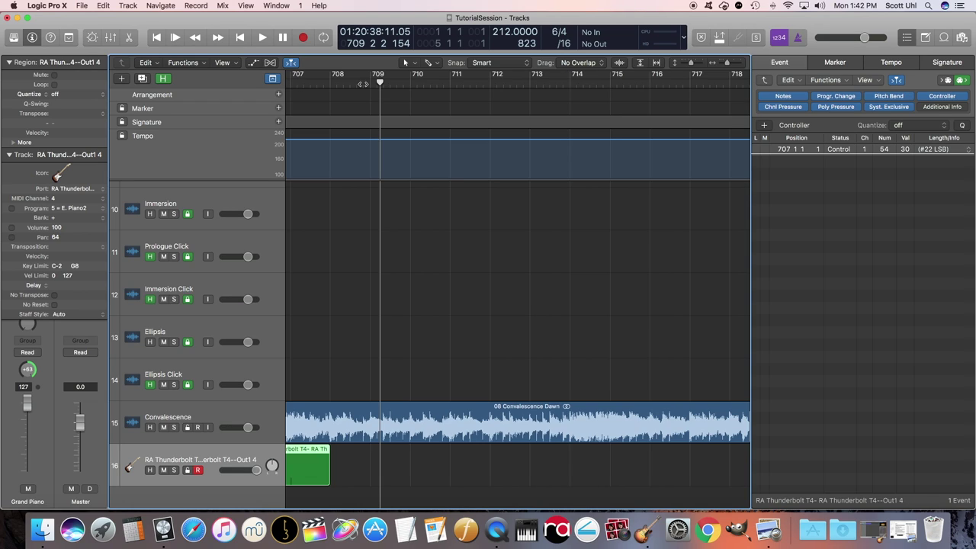
Show automation lanes and switch track 16's automation from volume to MIDI Ctrl 115
scroll(389, 246, "left", 5)
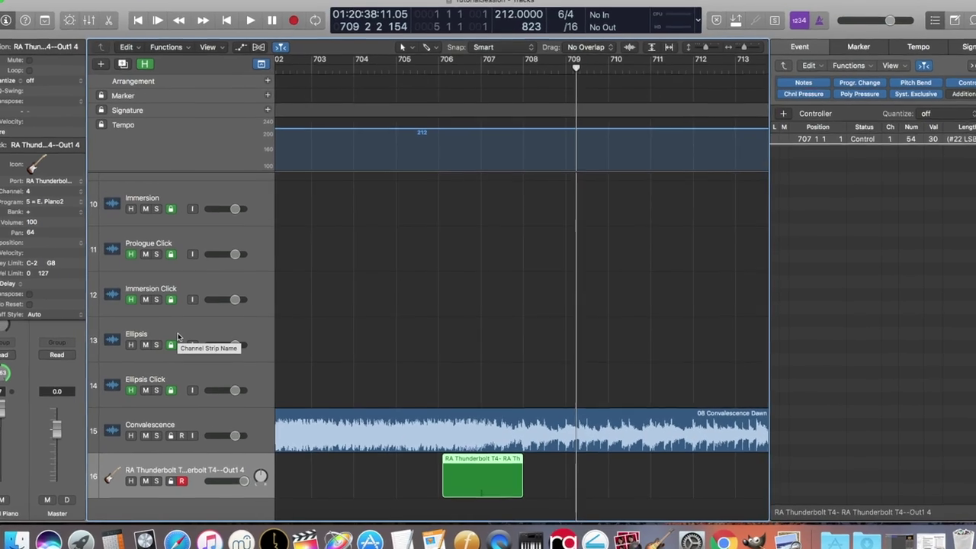
key("a")
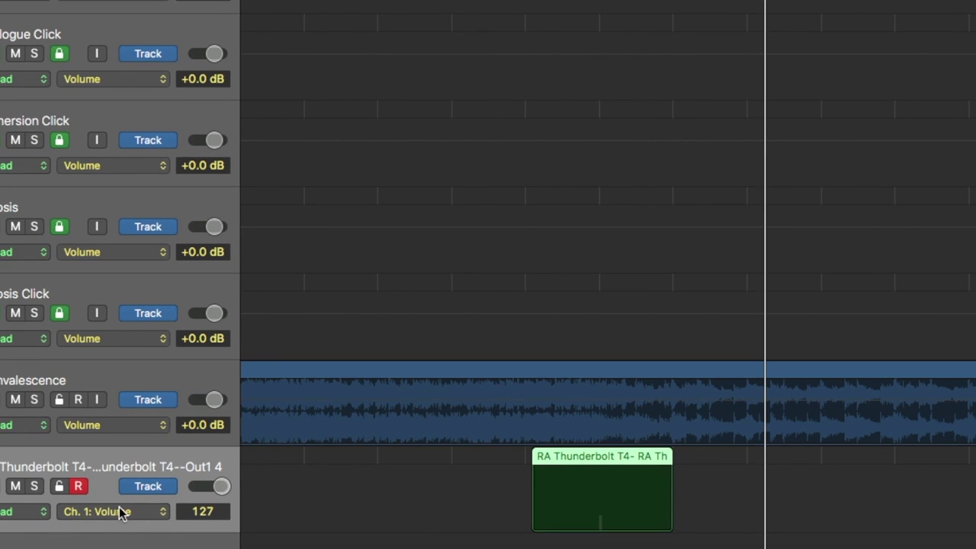
left_click(120, 512)
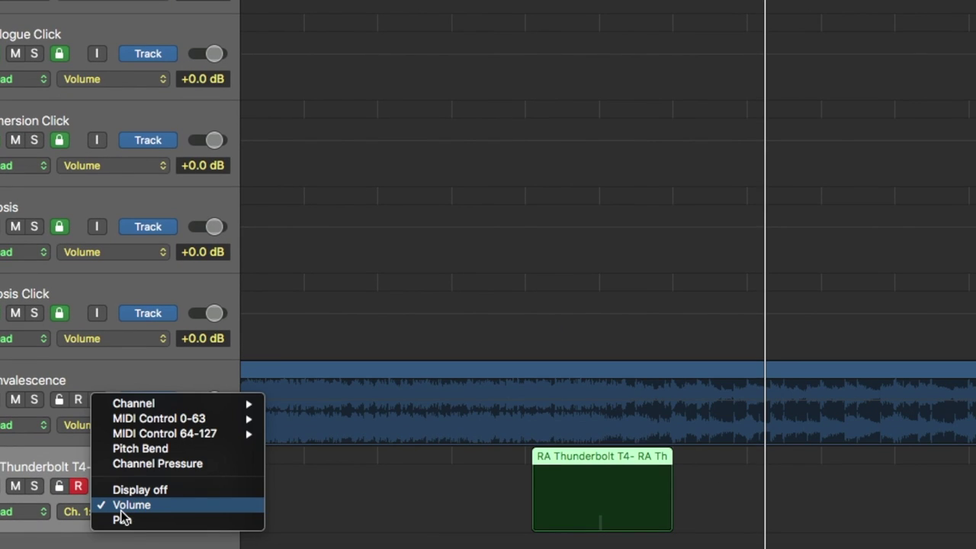
mouse_move(189, 421)
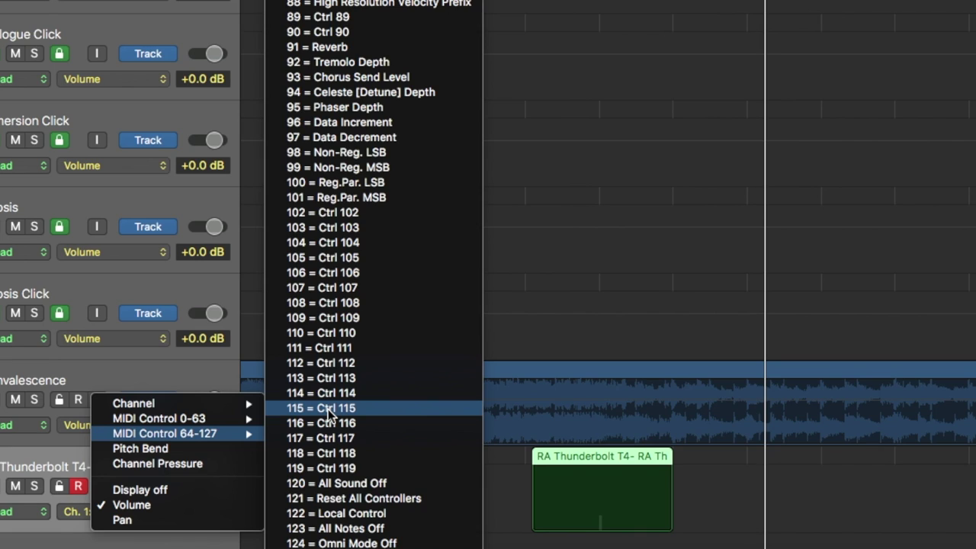
left_click(329, 409)
Draw a Ctrl 115 pulse on track 16: line at 0, points rising to 127, then back to 0
scroll(278, 517, "left", 2)
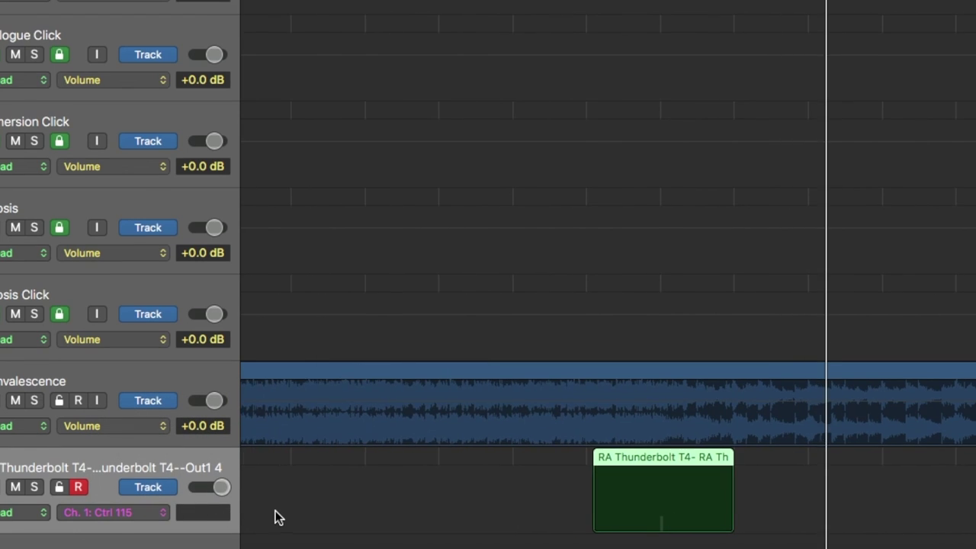
scroll(278, 517, "right", 1)
left_click(350, 521)
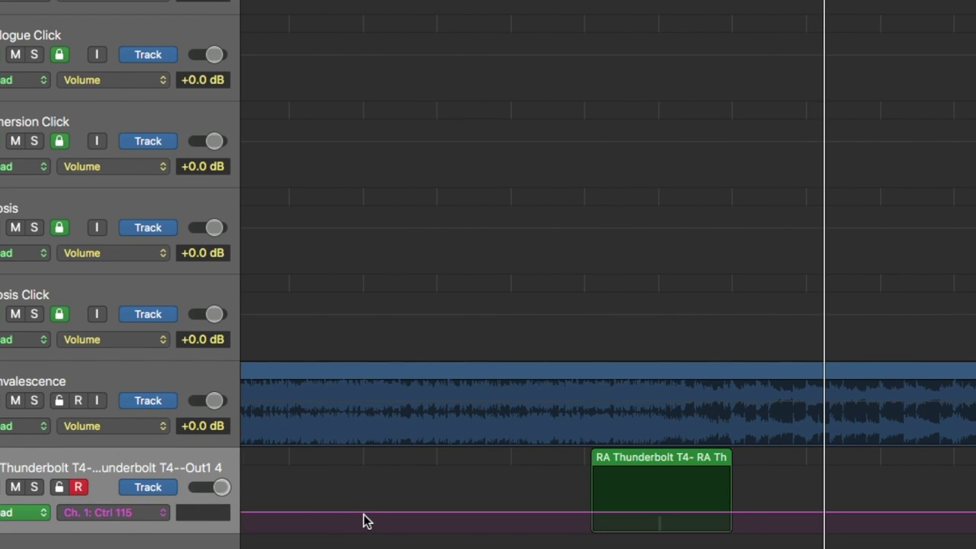
left_click_drag(363, 523, 399, 490)
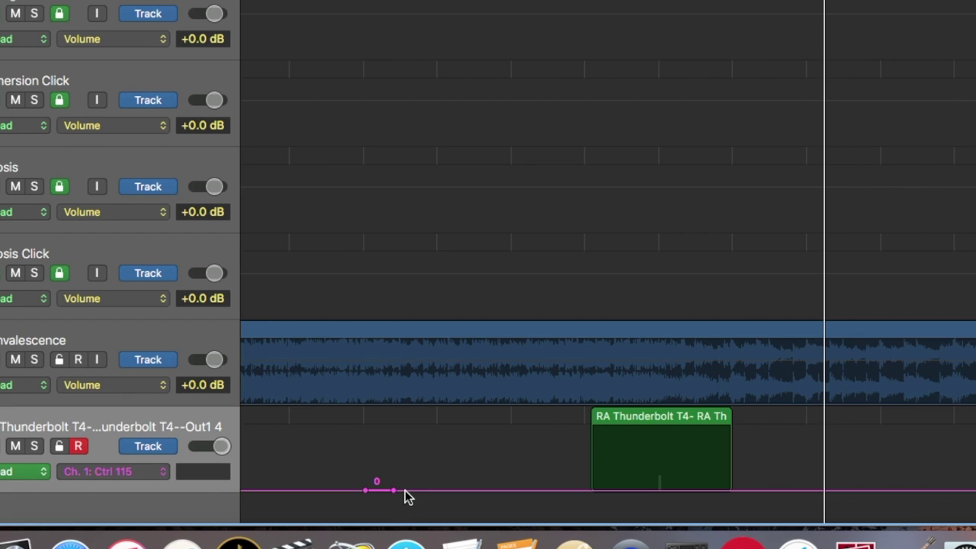
left_click_drag(404, 492, 406, 404)
left_click(454, 429)
left_click_drag(488, 433, 490, 520)
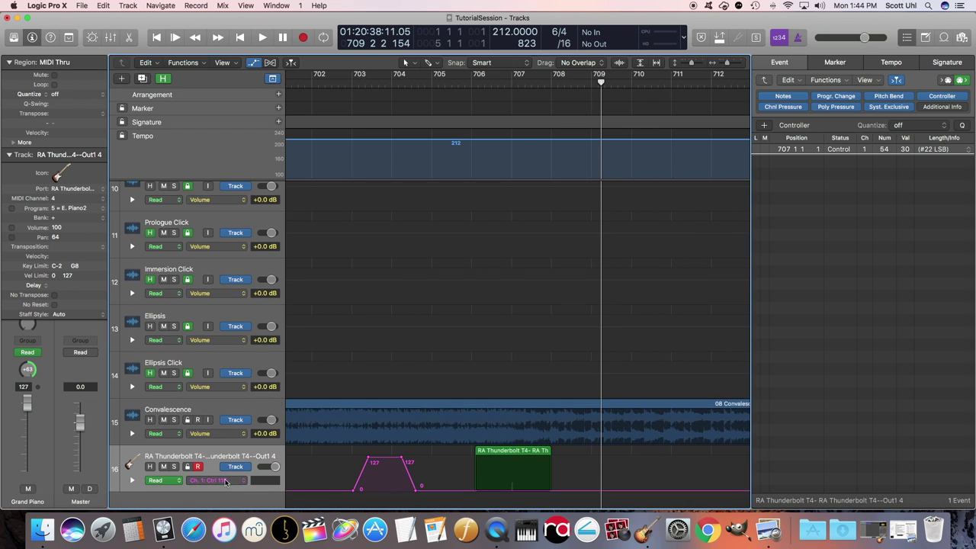
Hide the automation lanes and select track 16's region, moving the playhead to its bar 707 event
left_click(223, 478)
mouse_move(268, 449)
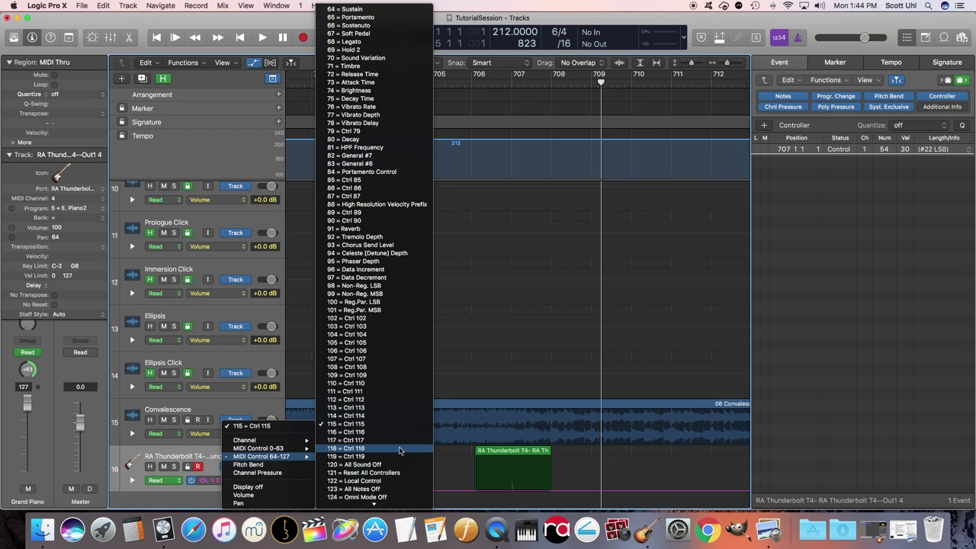
left_click(454, 475)
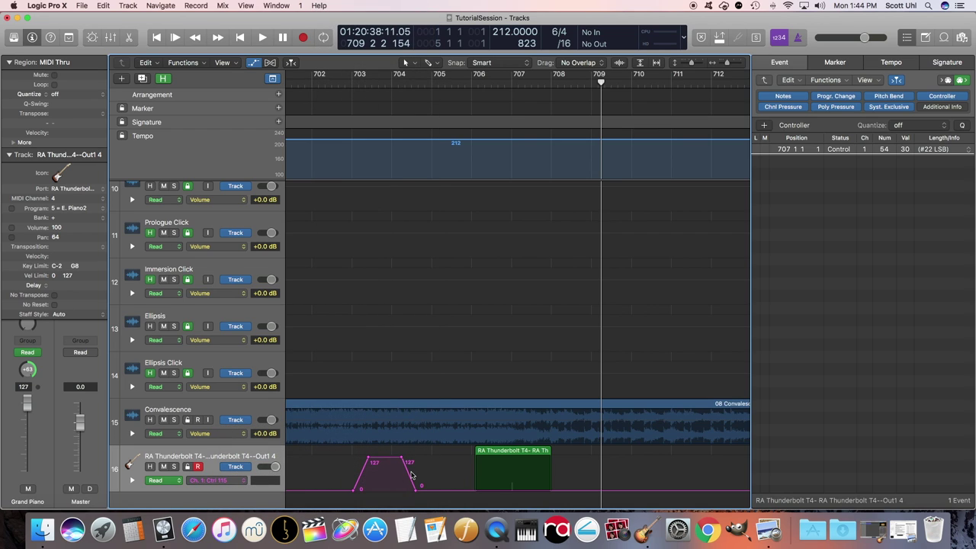
key("a")
left_click(489, 463)
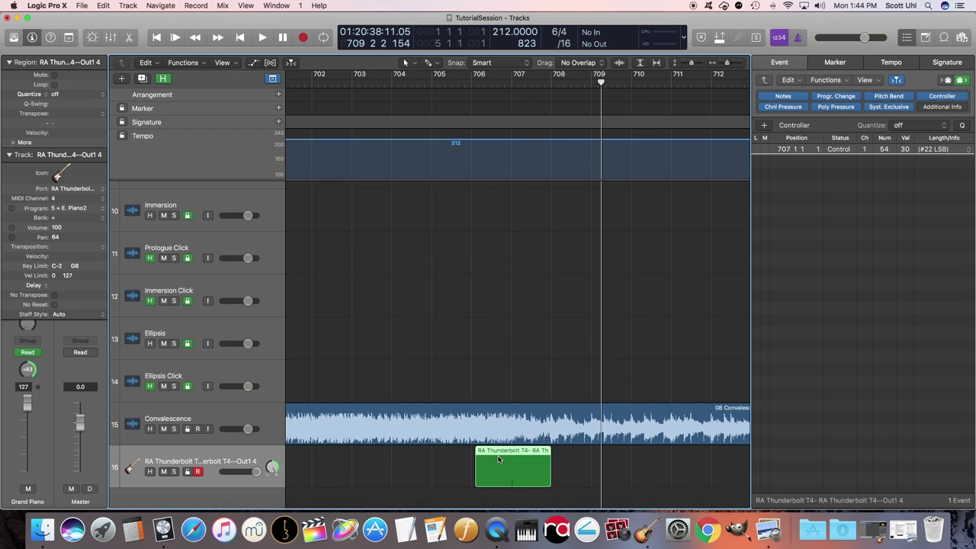
left_click(770, 148)
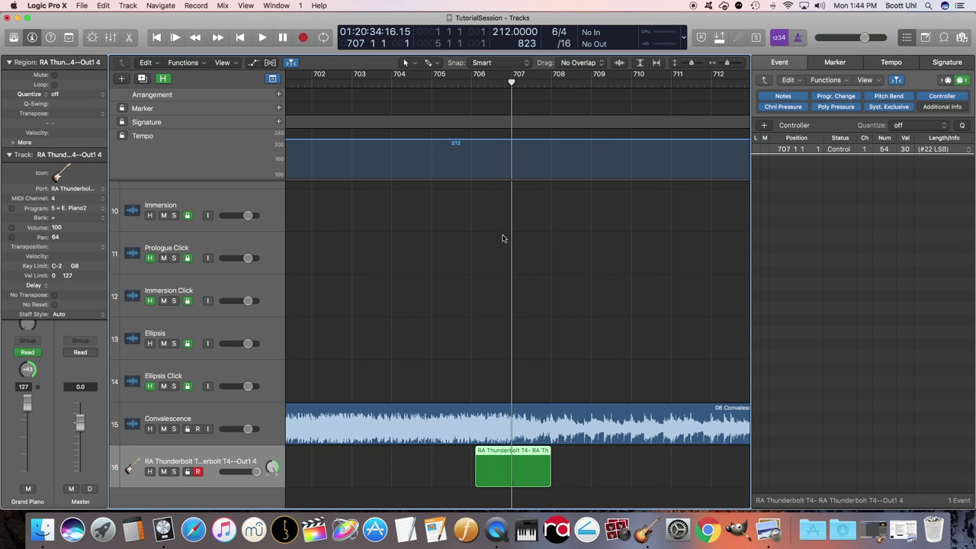
Scroll to the session start, select the Soundcheck and SoundcheckClick regions, and return the playhead to bar 1
scroll(502, 238, "up", 10)
scroll(499, 236, "left", 20)
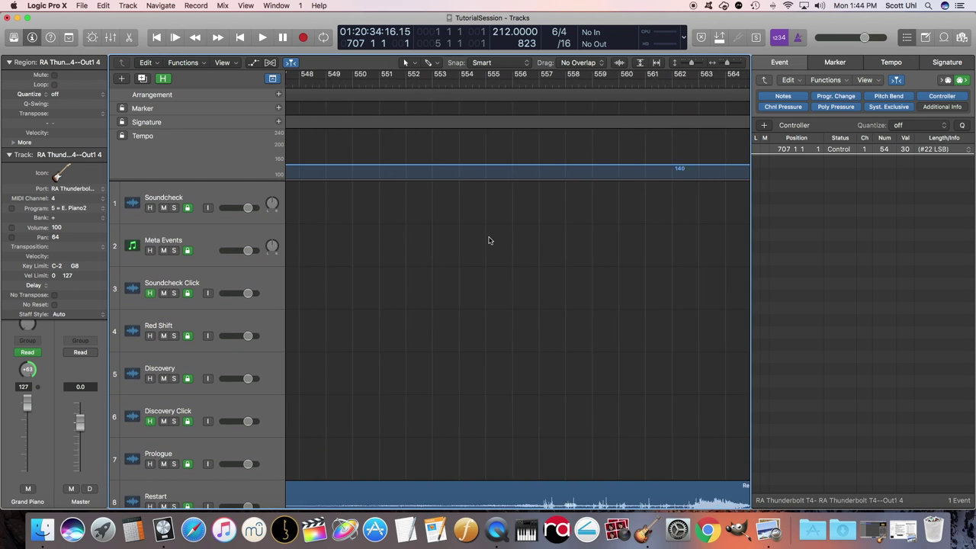
scroll(489, 240, "left", 20)
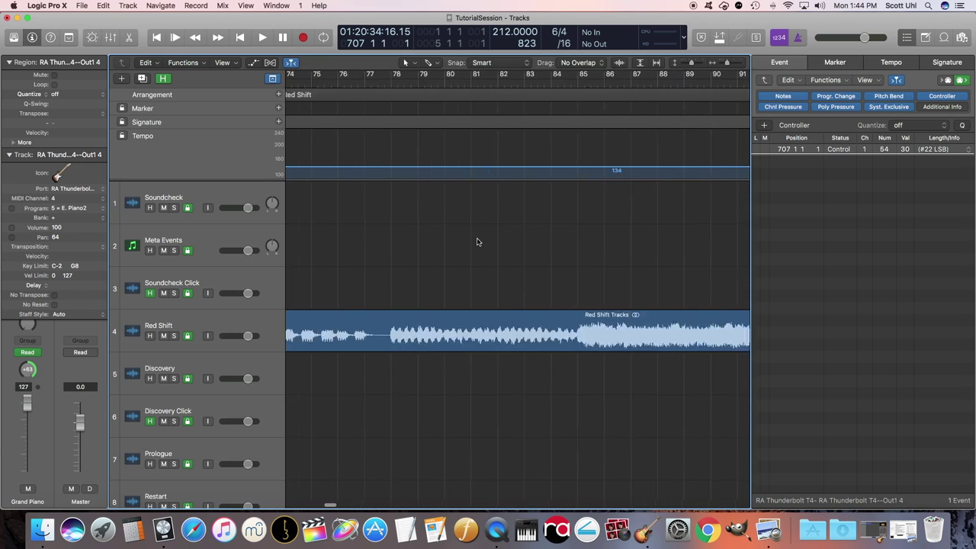
scroll(477, 241, "left", 10)
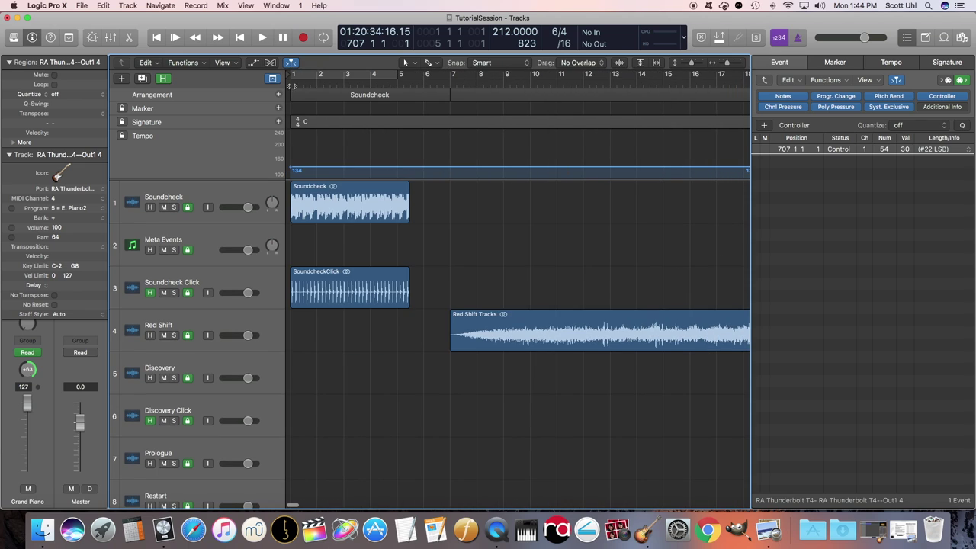
left_click(335, 199)
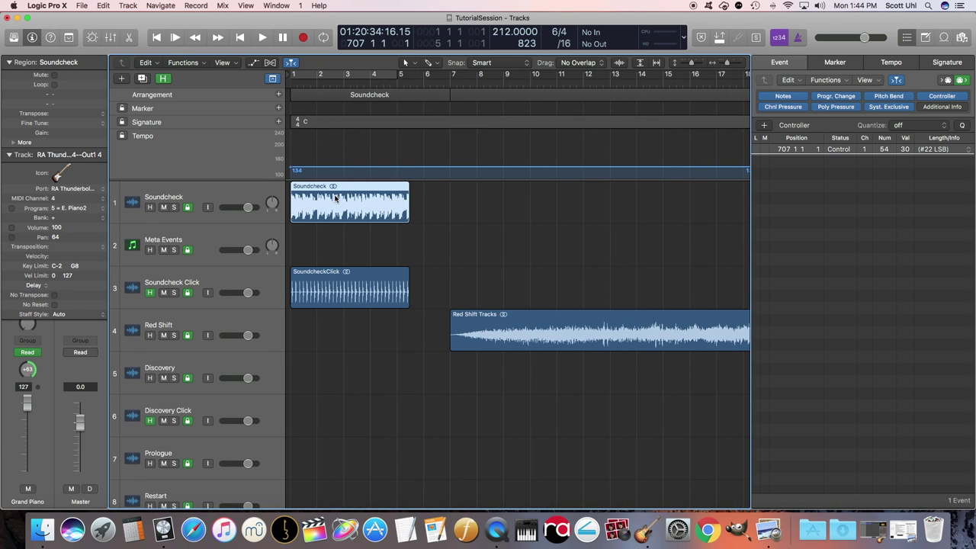
left_click(334, 281)
left_click(564, 181)
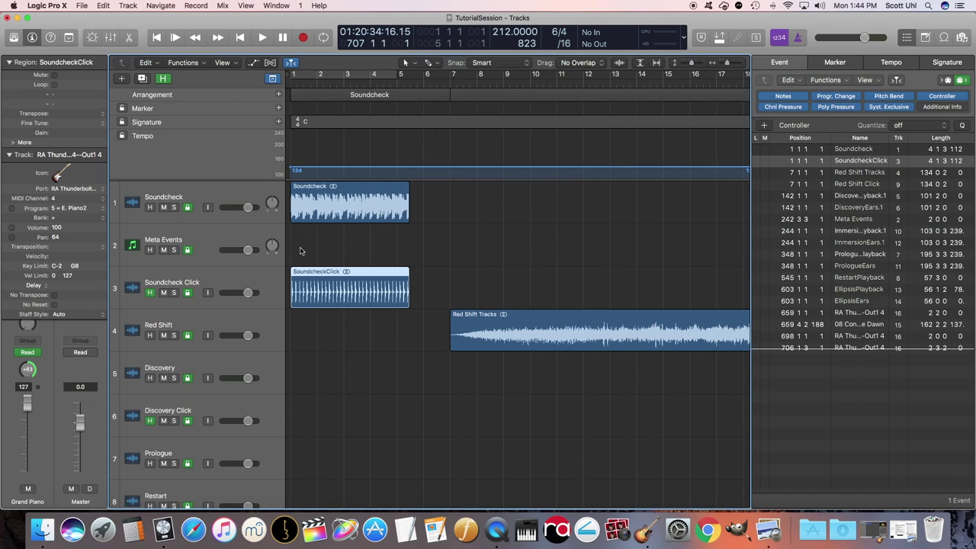
key("Return")
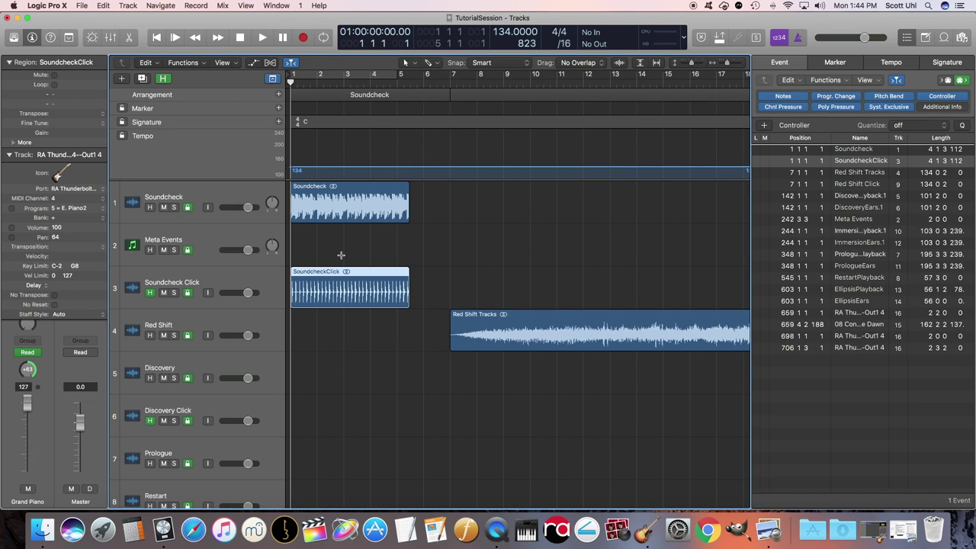